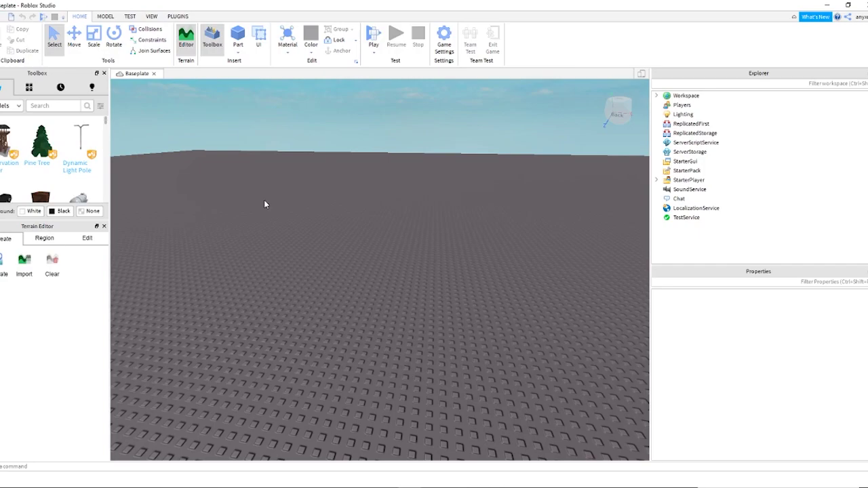
- Review the list of installed plugins in the plugin manager and close it
right_drag(266, 218, 267, 222)
click(175, 16)
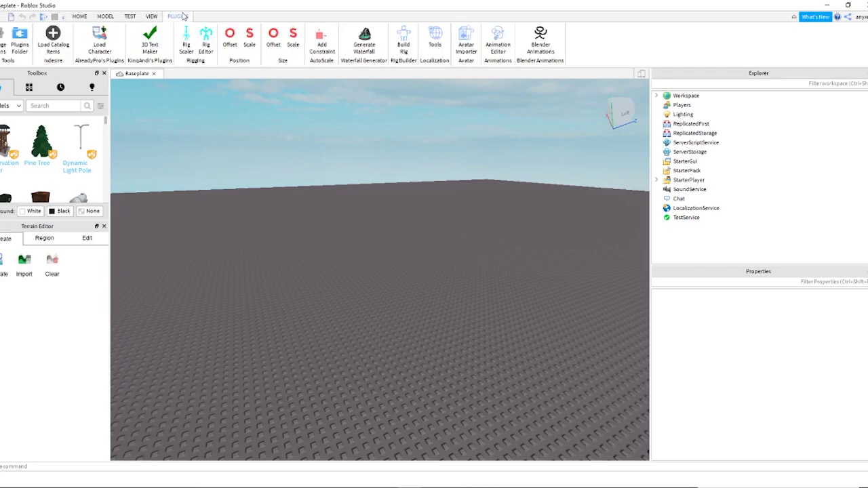
click(4, 37)
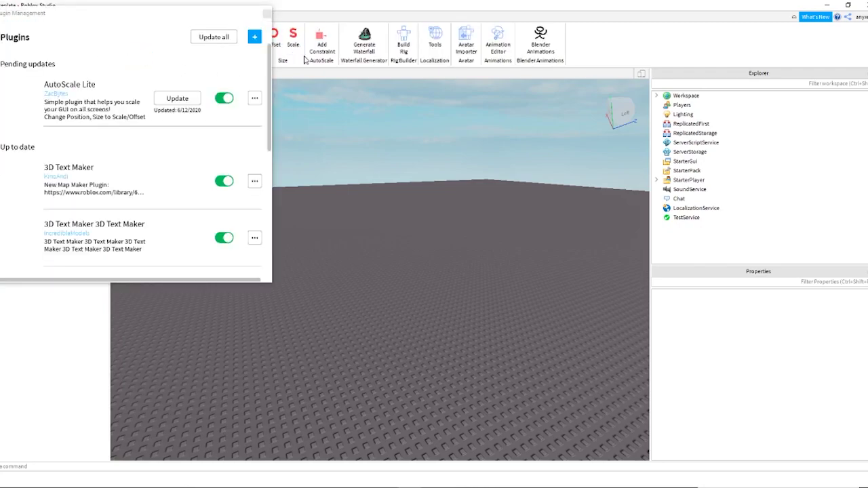
scroll(72, 133, down, 3)
scroll(61, 101, up, 2)
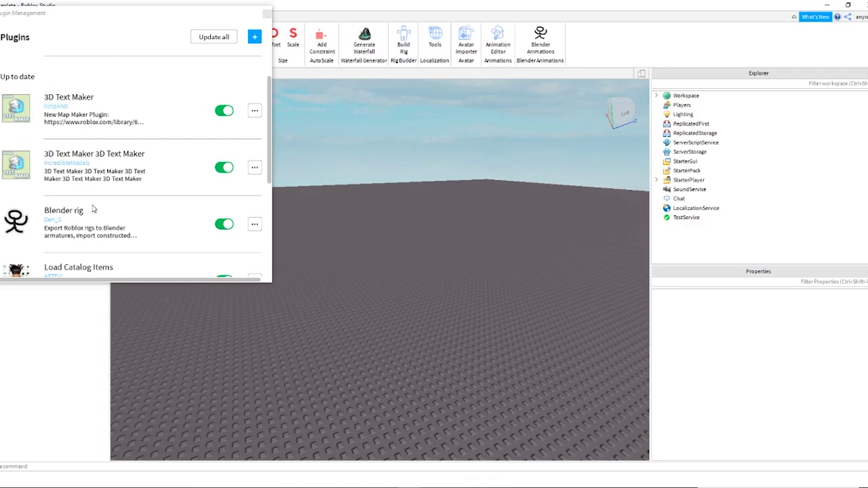
scroll(75, 170, down, 4)
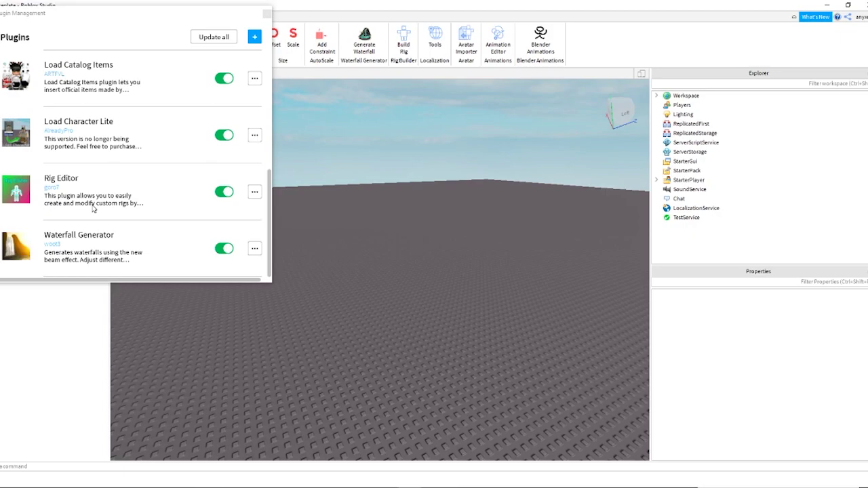
scroll(93, 209, up, 5)
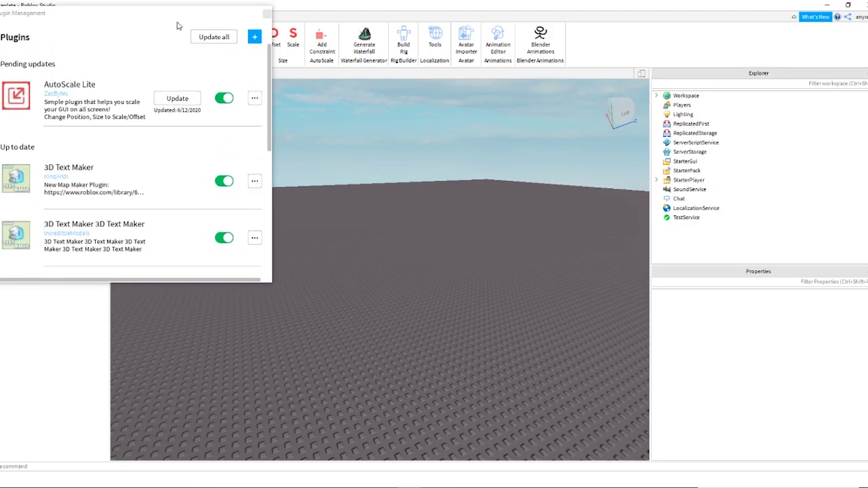
click(268, 13)
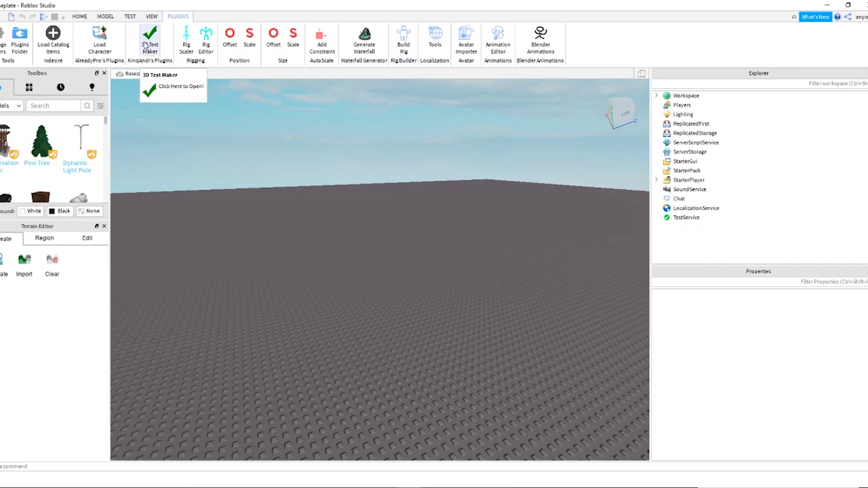
- Open the 3D Text Maker plugin, insert a block part and select it as the starting point for the letters
click(147, 44)
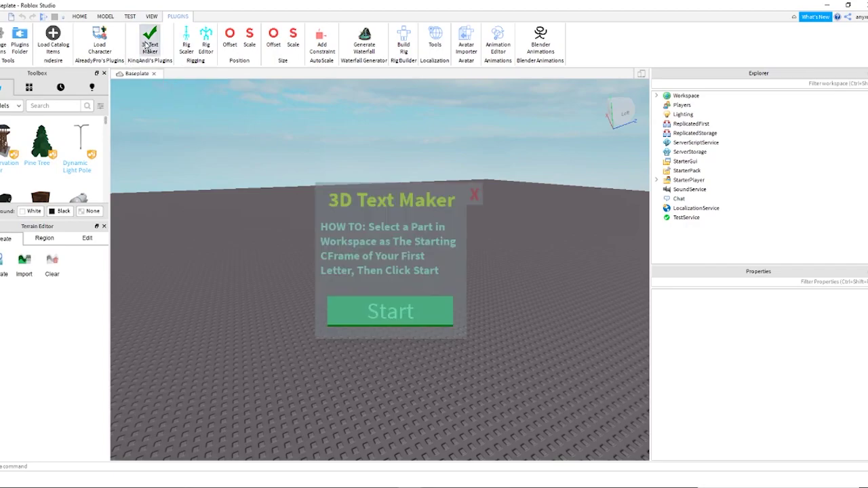
click(105, 16)
click(238, 37)
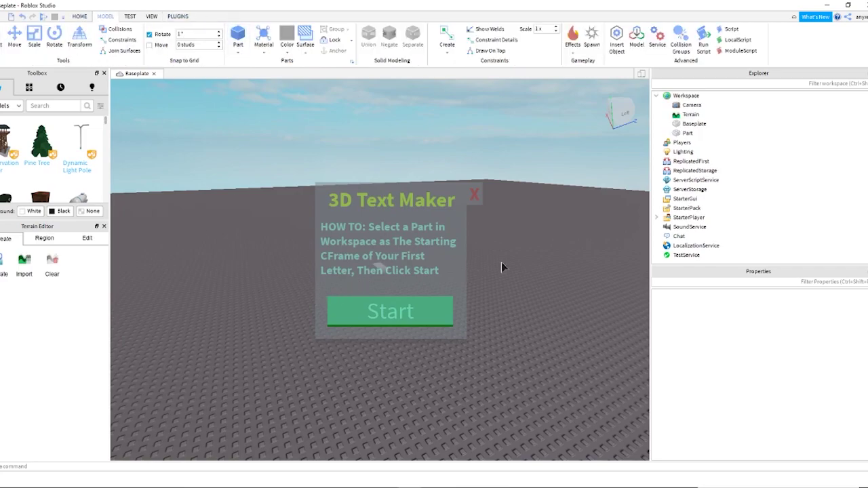
scroll(501, 267, down, 3)
click(686, 133)
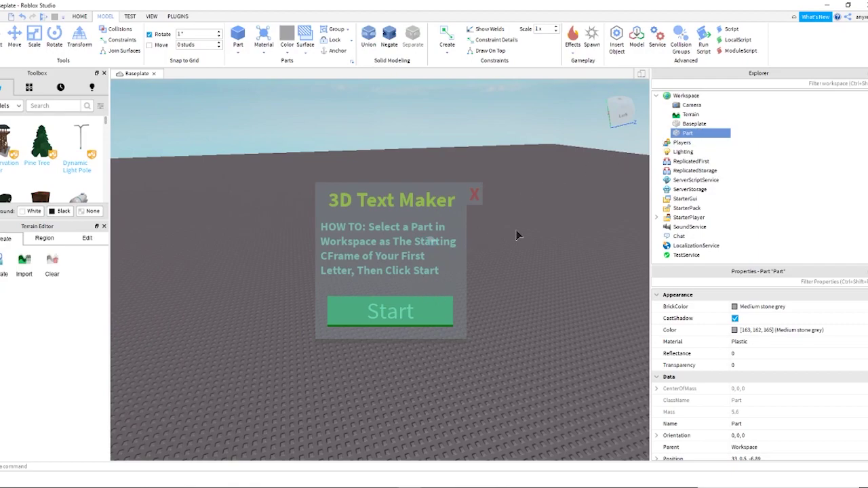
scroll(516, 230, up, 4)
right_drag(516, 230, 516, 230)
- Create 3D letters reading "text" at the selected part with 3D Text Maker
click(419, 298)
click(418, 302)
click(405, 269)
text(text)
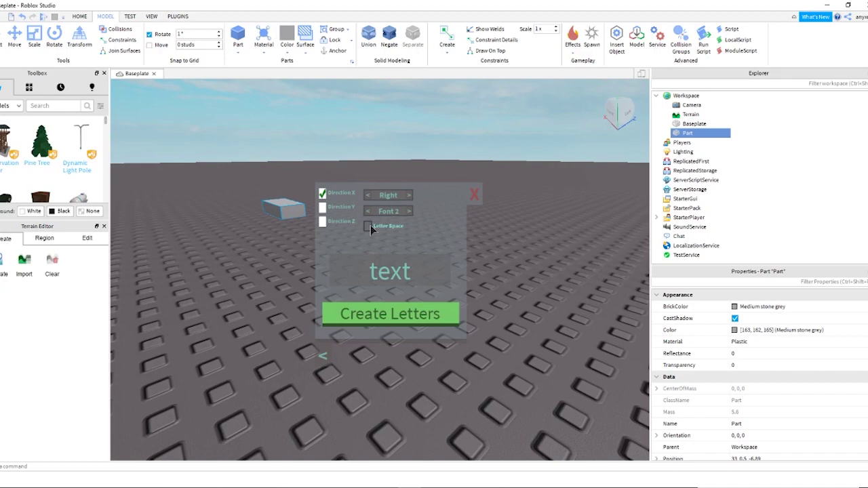
click(434, 322)
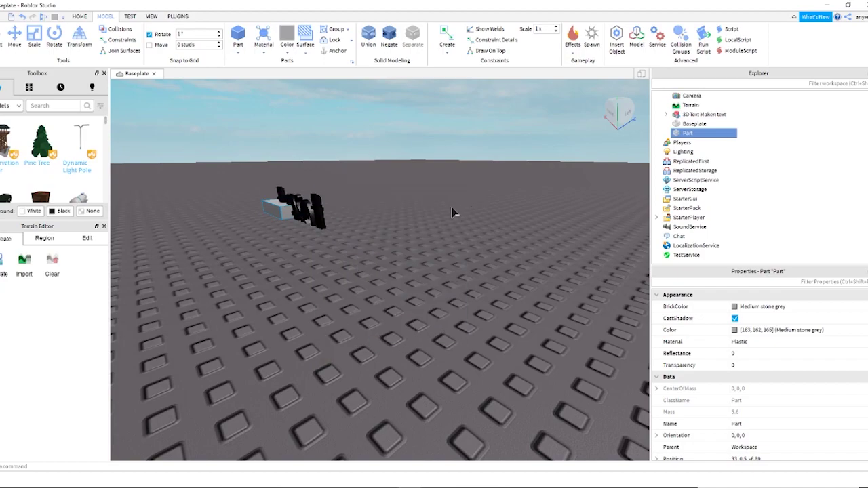
- Move the whole 3D text model upward so that it sits above the part
key(f)
key(w)
key(a)
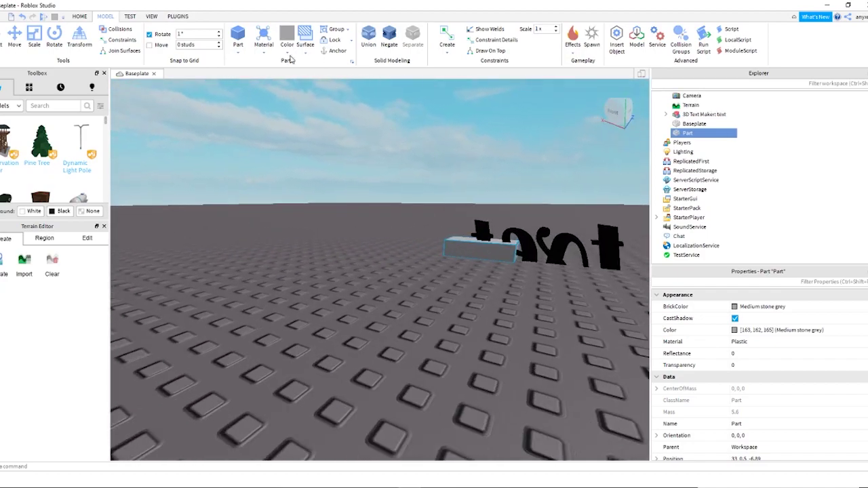
click(14, 38)
right_drag(424, 327, 467, 169)
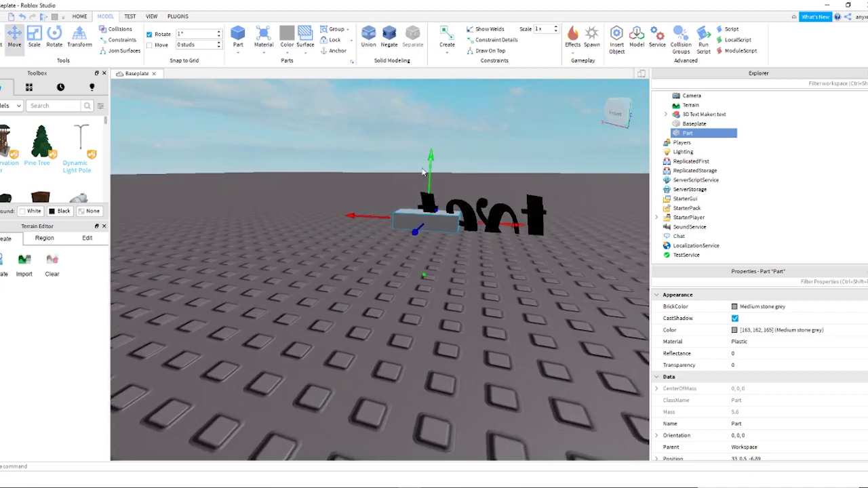
click(704, 114)
drag(487, 164, 482, 101)
- Select individual letters inside the 3D text model and open the brick color choices for the letter x
key(w)
right_drag(543, 226, 601, 192)
click(665, 113)
click(690, 133)
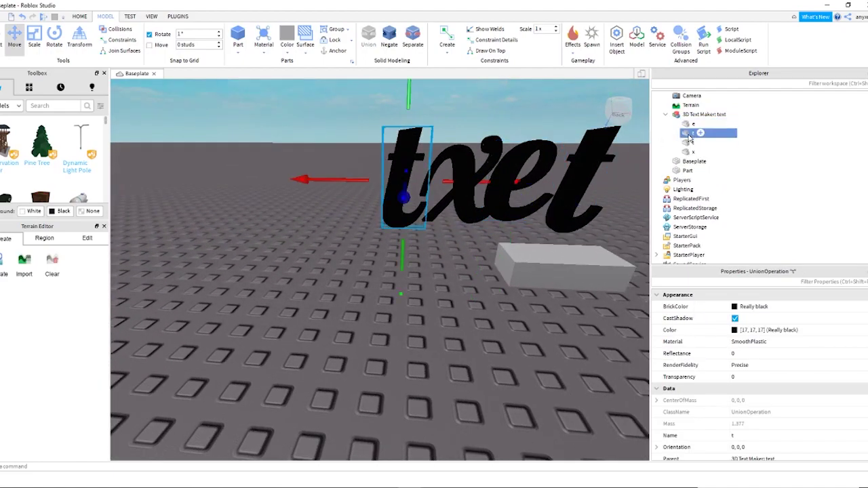
click(690, 143)
click(690, 133)
click(691, 152)
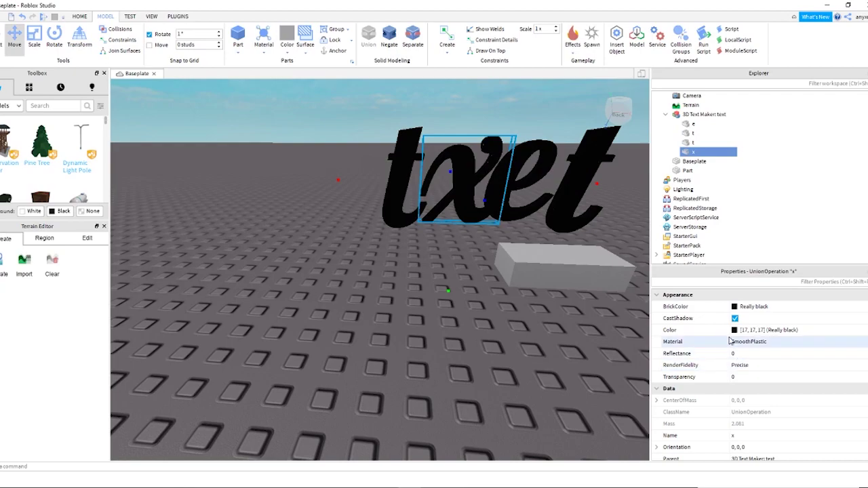
click(738, 309)
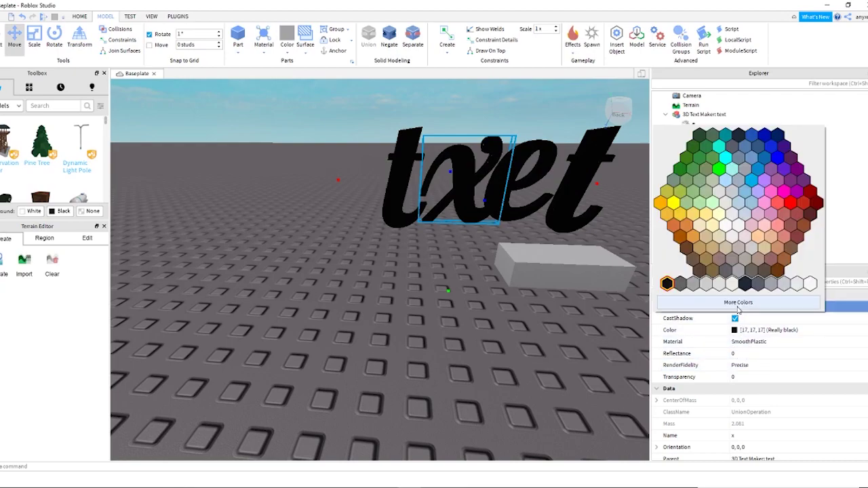
- Delete the 3D text model from the workspace
scroll(510, 175, up, 2)
right_drag(507, 182, 465, 180)
key(e)
right_drag(422, 222, 422, 217)
click(705, 114)
key(Delete)
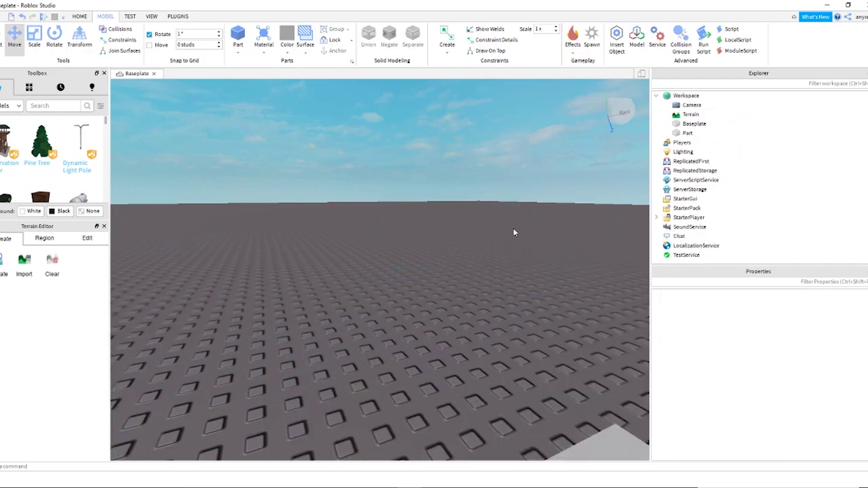
right_drag(441, 284, 441, 284)
key(s)
scroll(441, 284, up, 3)
scroll(441, 283, down, 5)
click(401, 295)
scroll(407, 309, up, 5)
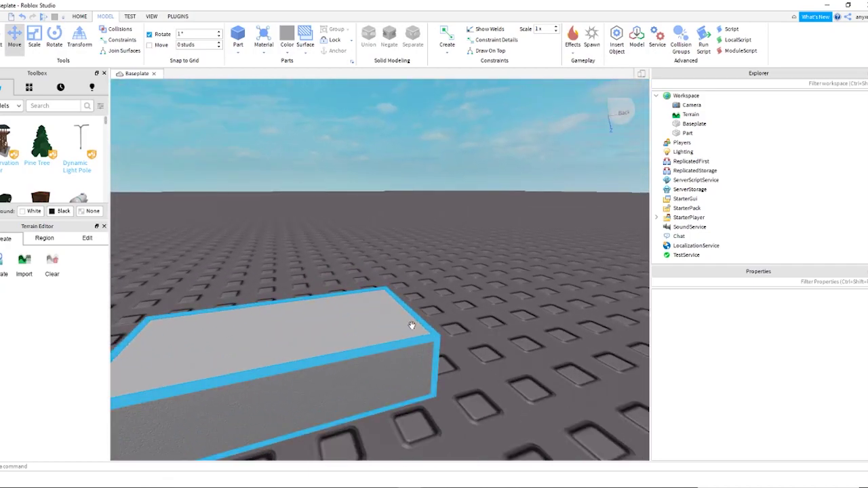
click(437, 339)
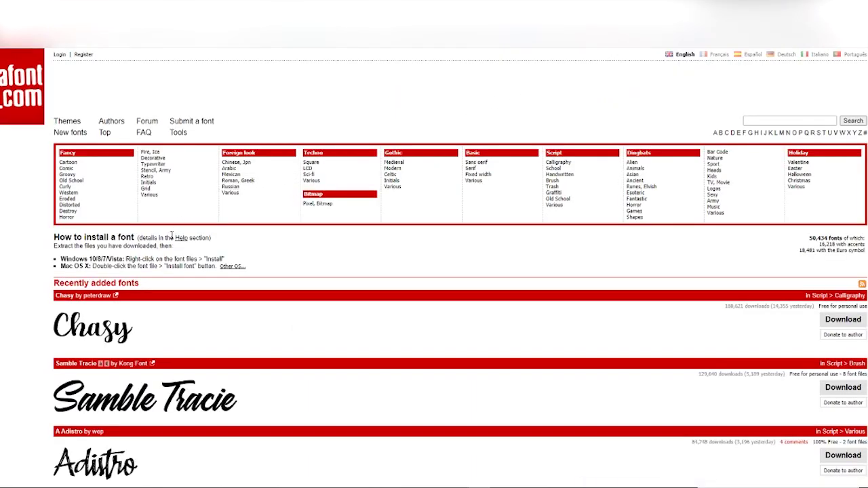
- Browse the font previews on dafont.com, including the Fancy > Comic category
scroll(149, 285, down, 3)
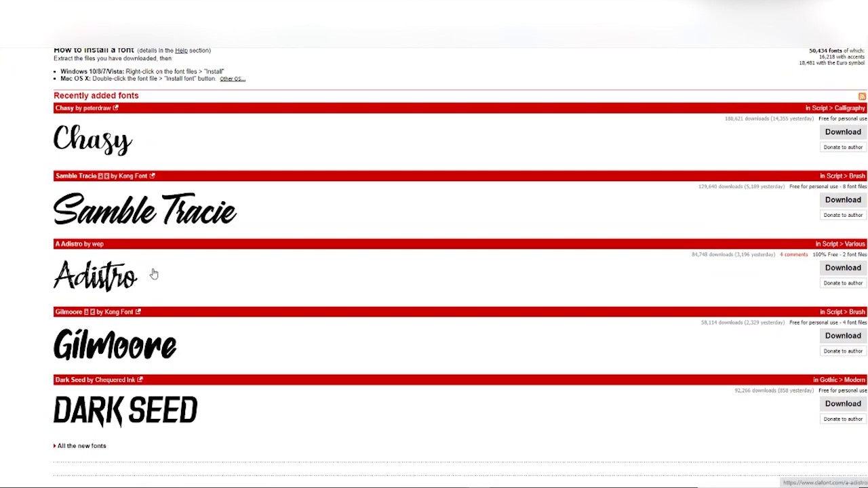
scroll(154, 273, up, 3)
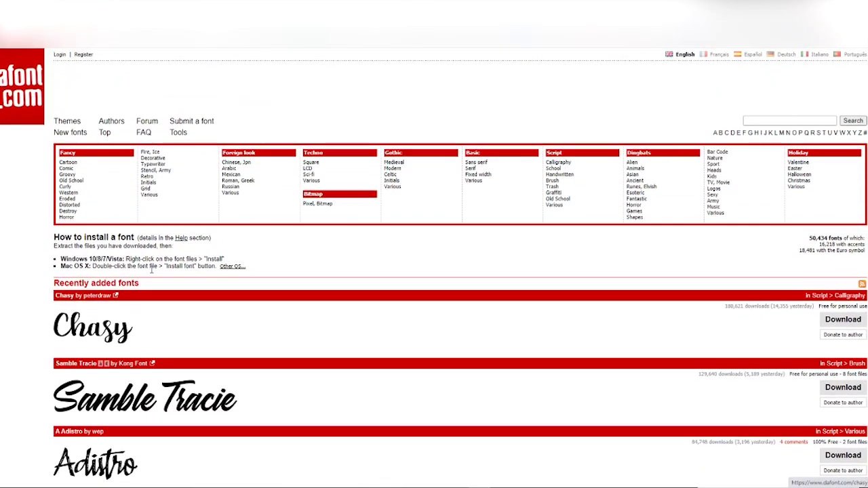
click(70, 163)
click(68, 169)
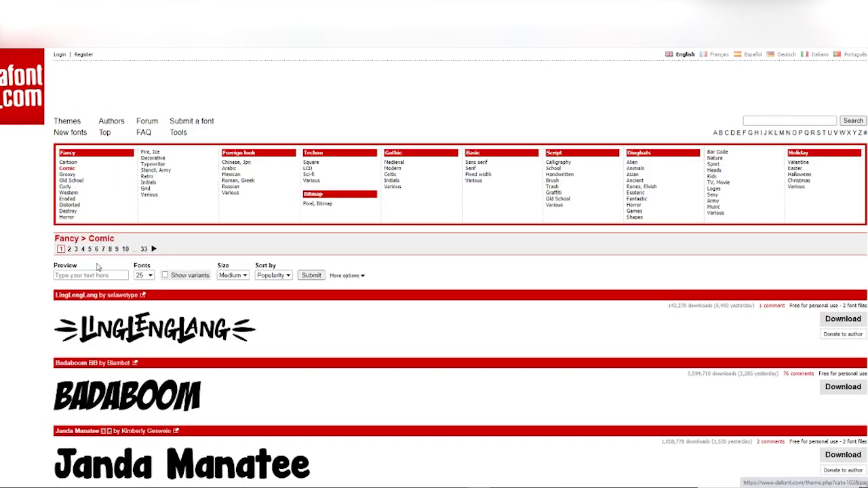
scroll(145, 248, down, 20)
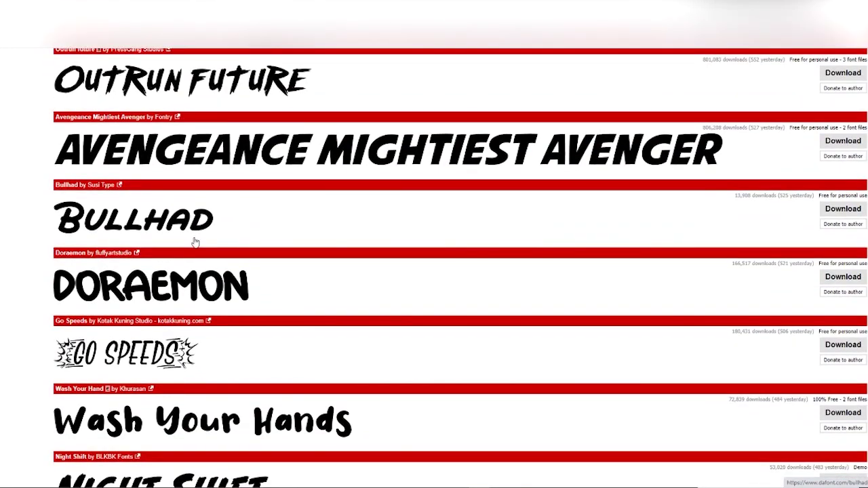
scroll(277, 274, down, 3)
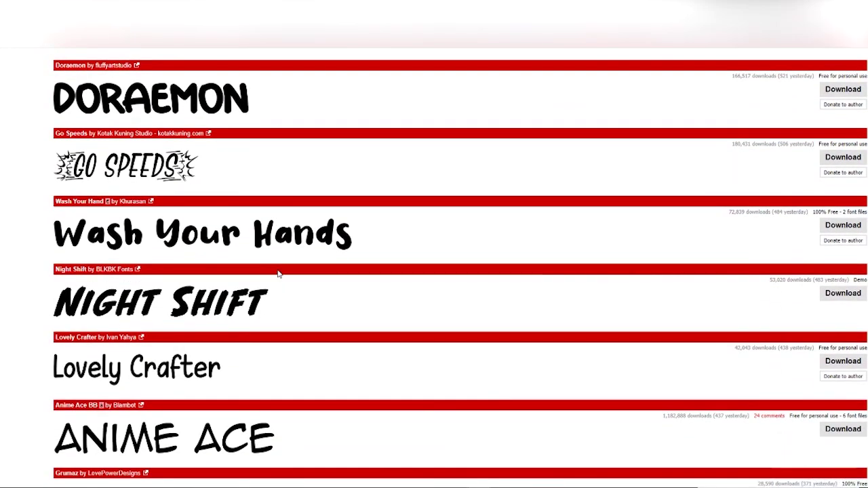
scroll(277, 274, down, 4)
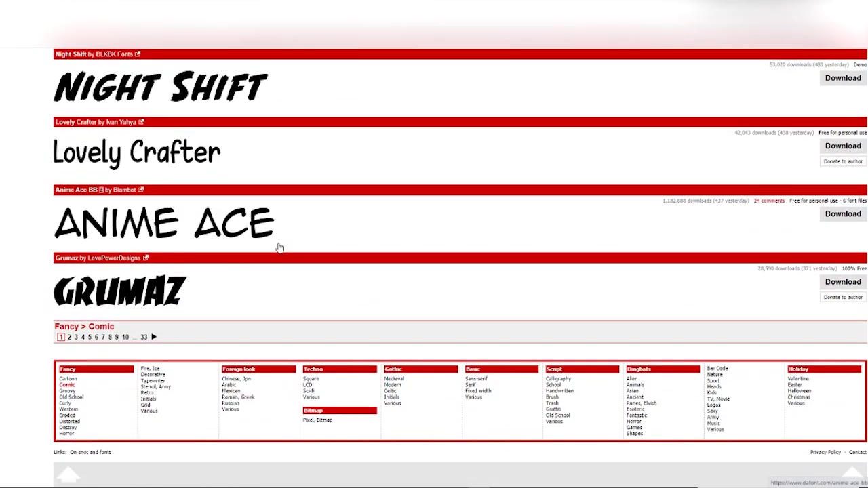
scroll(279, 249, up, 1)
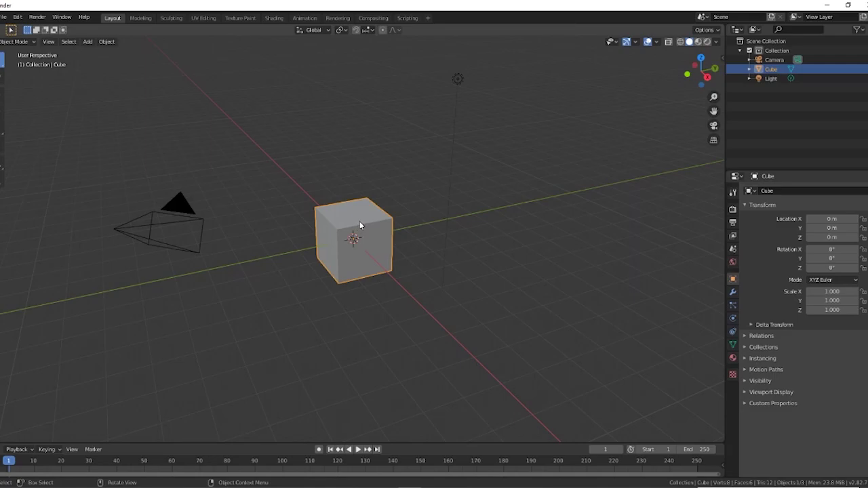
- Switch to Blender, delete the default cube and add a text object
key(Delete)
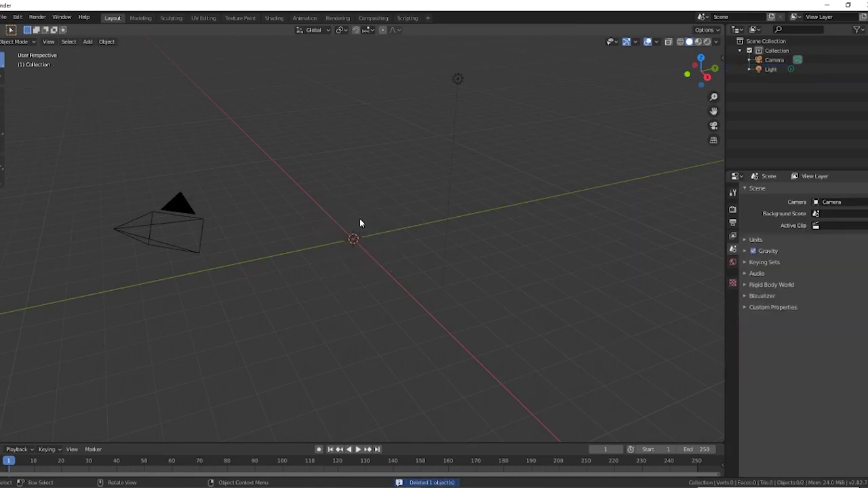
key(shift+a)
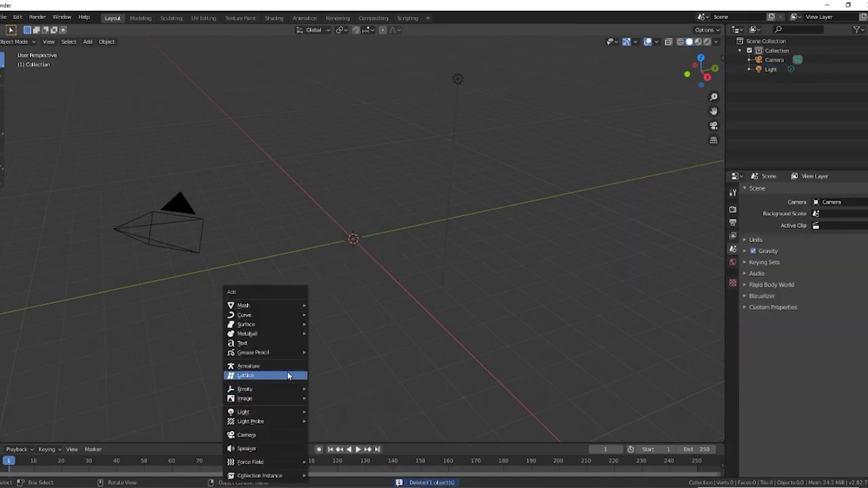
click(268, 348)
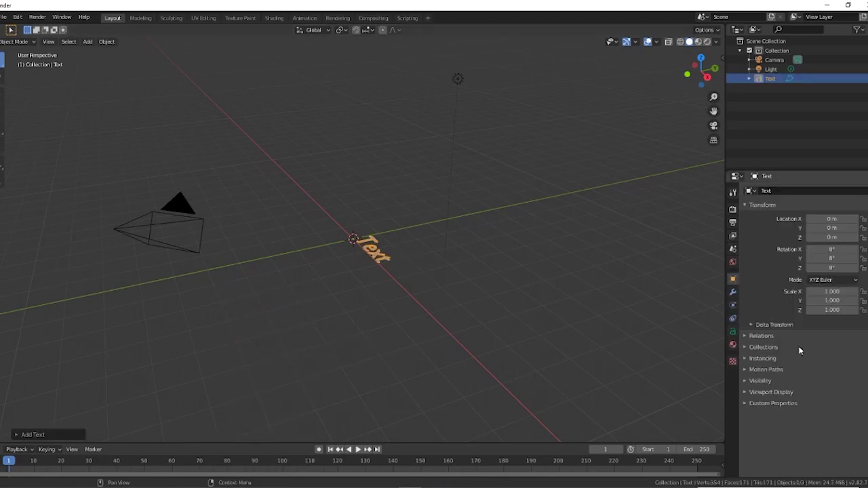
- Load Cheese Cookies.ttf as the regular font of the text object
click(732, 332)
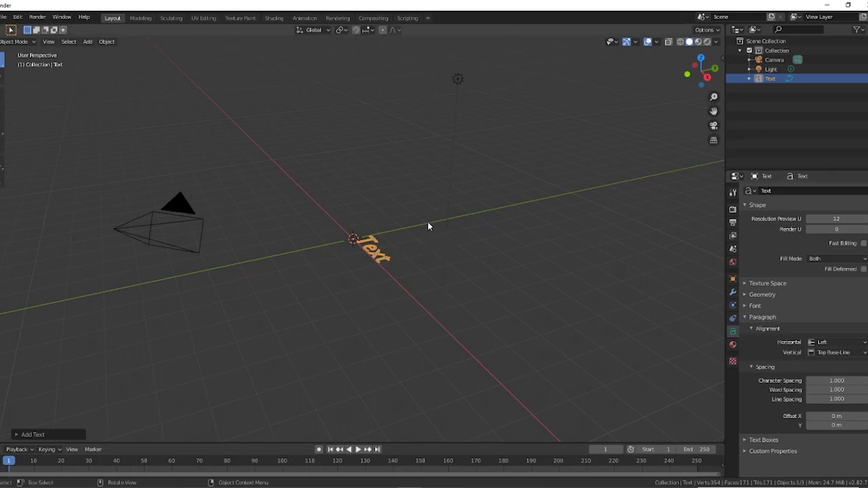
key(Tab)
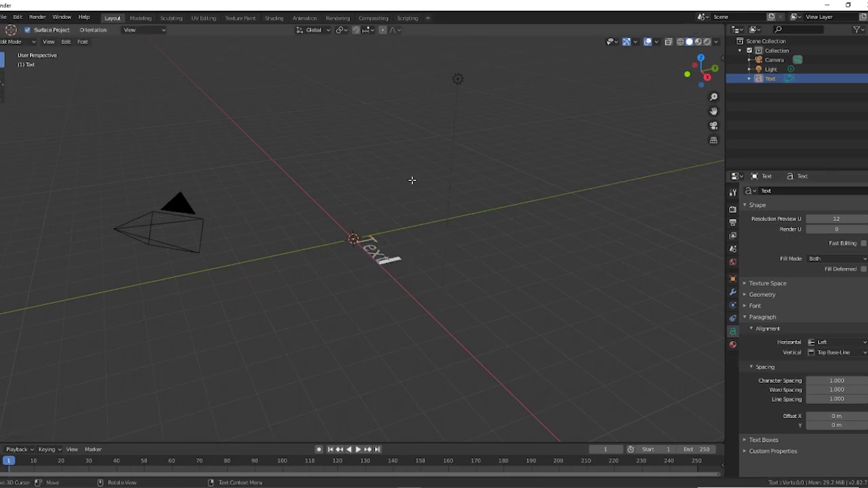
key(Tab)
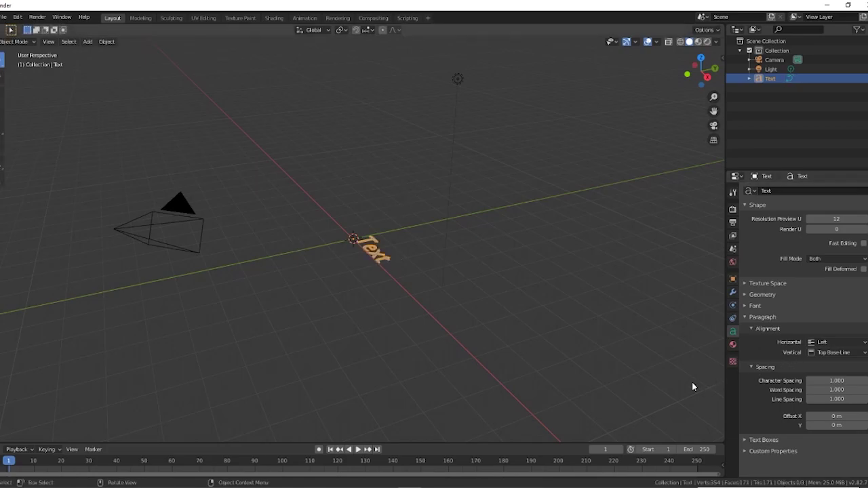
click(746, 295)
click(753, 402)
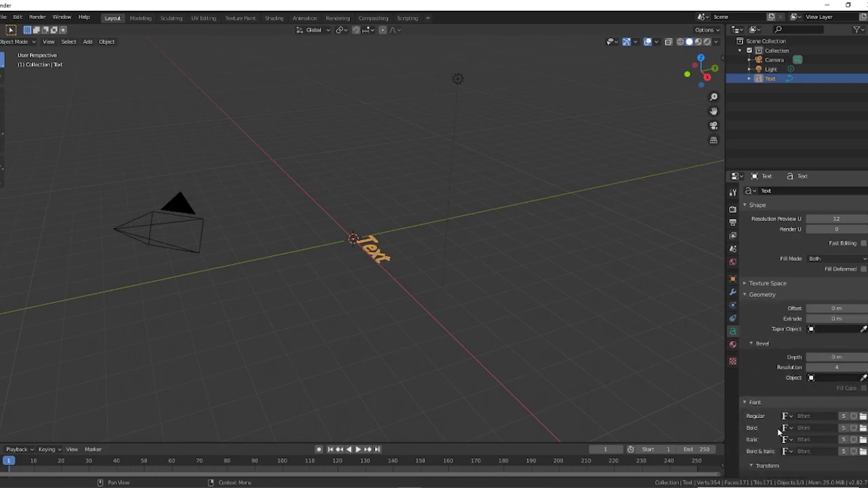
scroll(813, 432, down, 2)
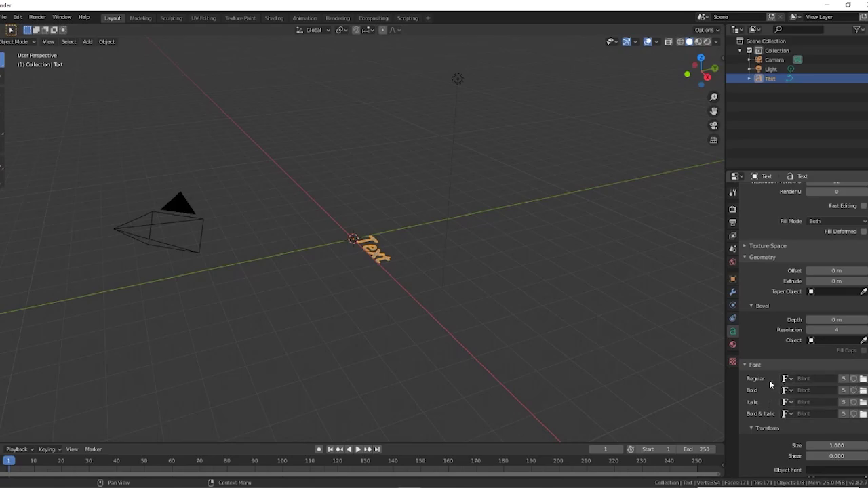
click(862, 379)
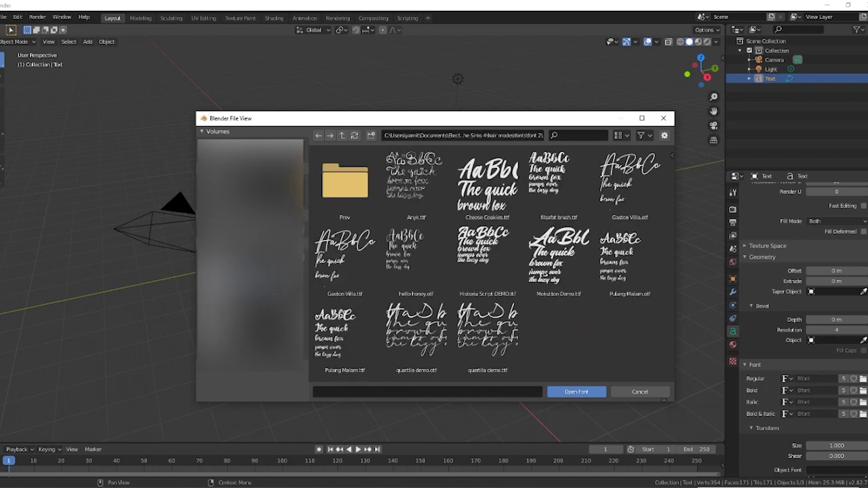
double_click(487, 183)
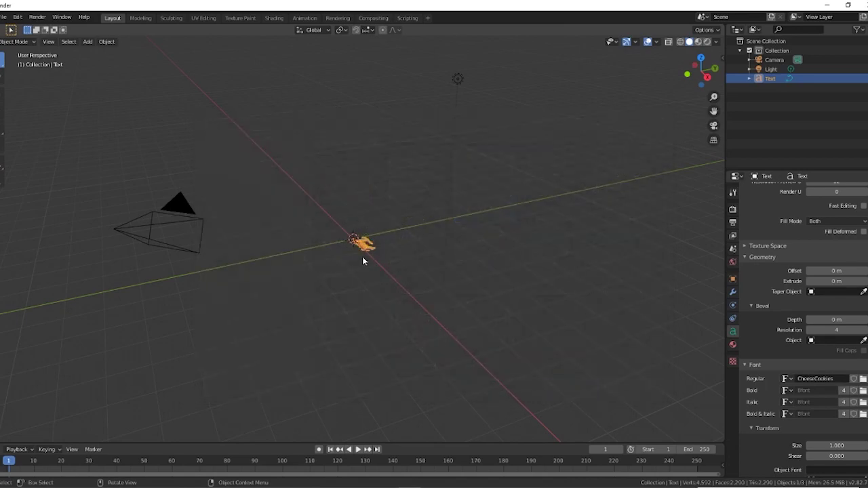
- Extrude the text by 0.04 m to give it thickness
scroll(364, 258, up, 2)
scroll(367, 258, up, 5)
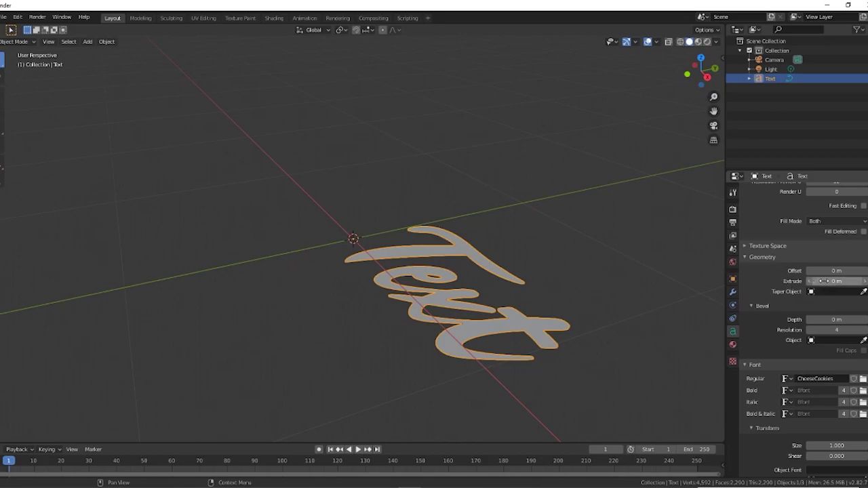
mouse_move(823, 281)
mouse_down()
mouse_move(857, 280)
mouse_move(825, 281)
mouse_move(839, 280)
mouse_up()
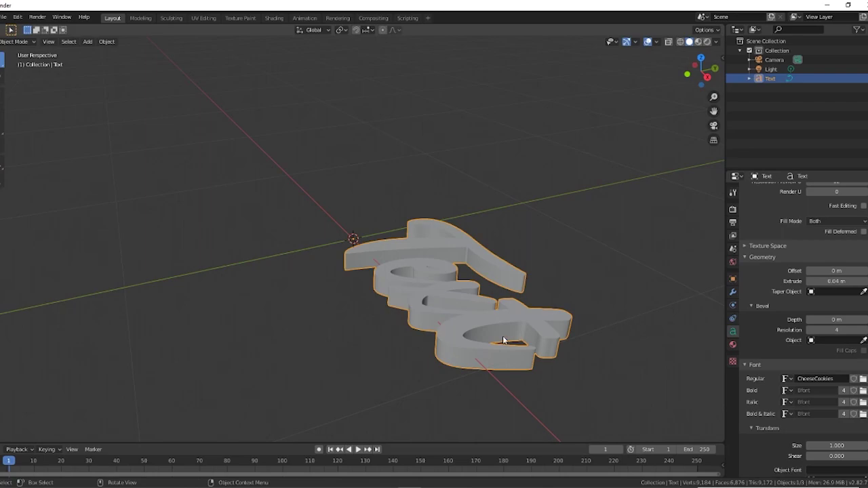
right_click(413, 346)
key(shift+grave)
key(Escape)
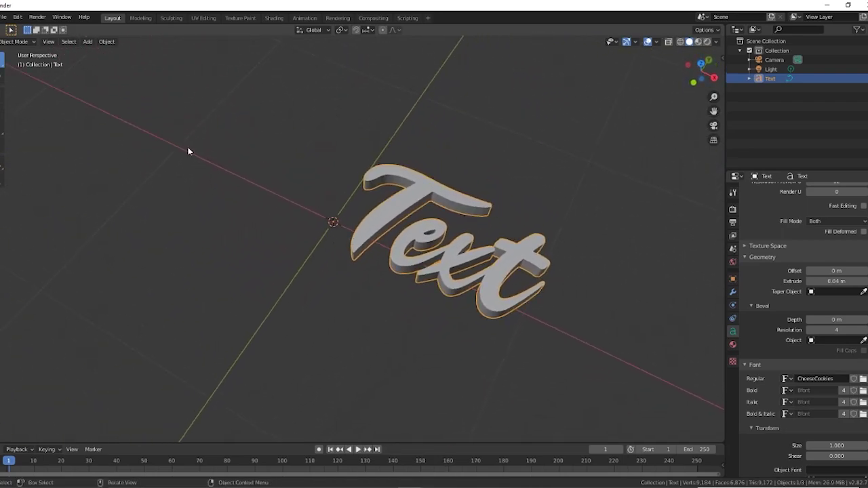
- Export the extruded text as an FBX file
click(4, 16)
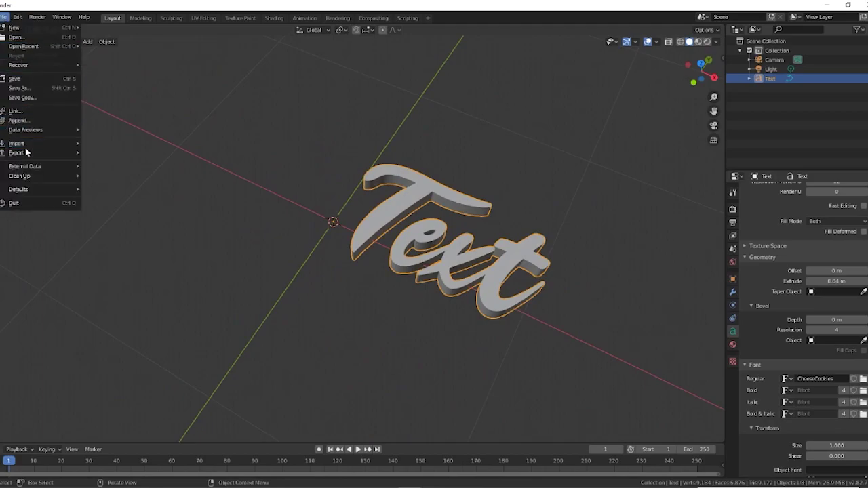
mouse_move(26, 153)
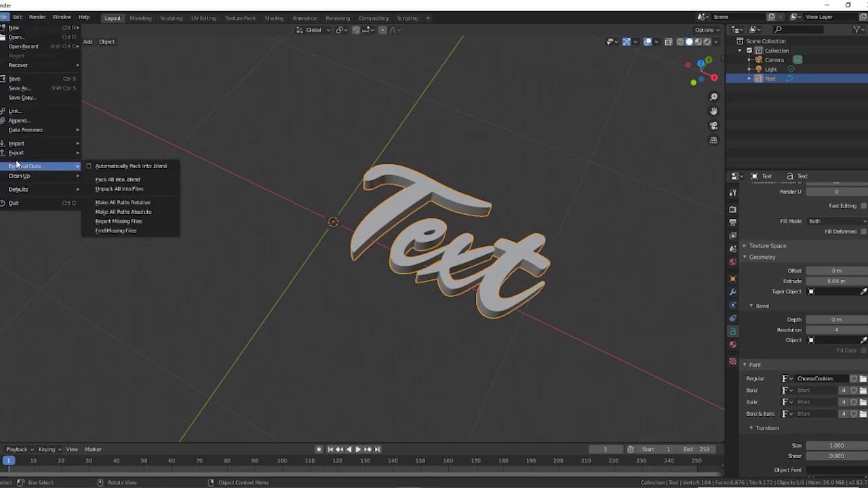
click(103, 209)
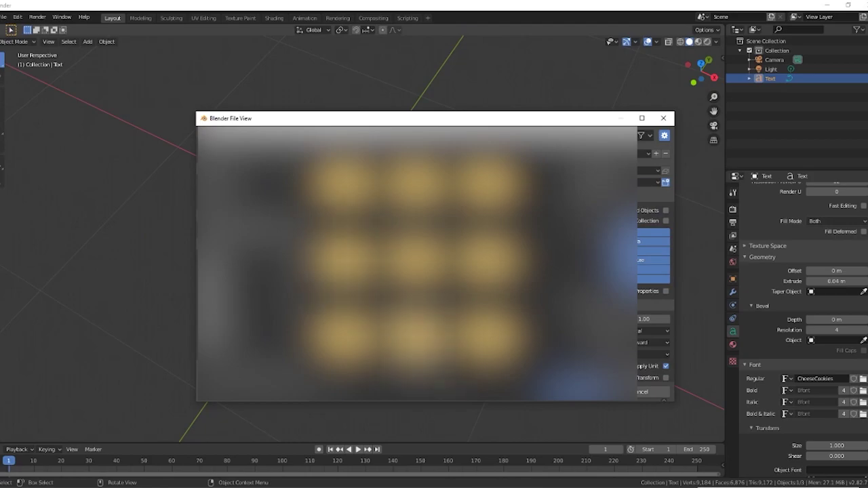
click(254, 270)
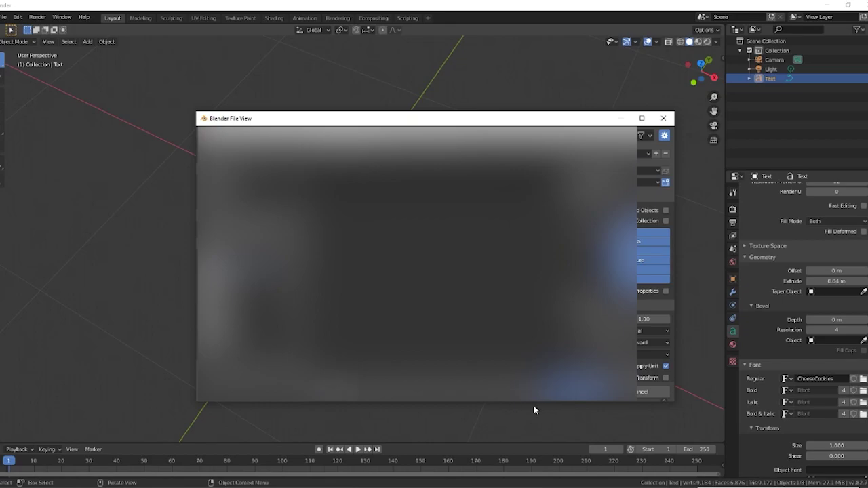
click(575, 391)
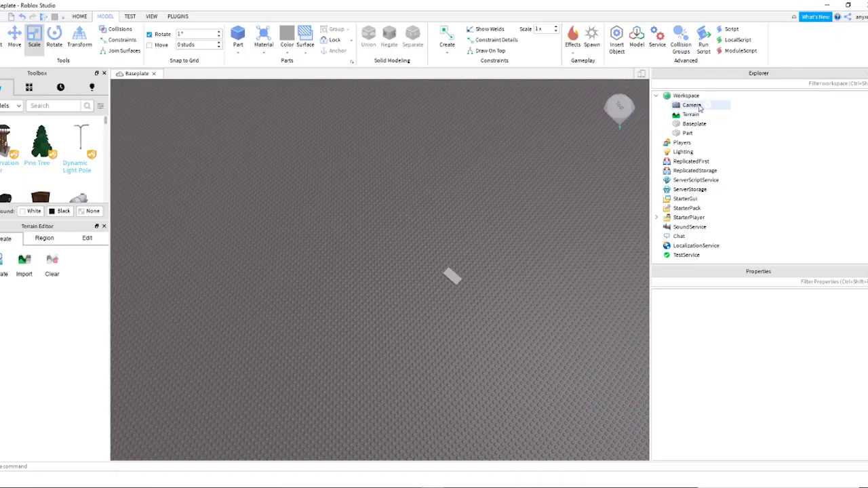
- Switch to Roblox Studio, insert a MeshPart and import the exported text mesh into it, accepting the resize and the stored location
click(719, 95)
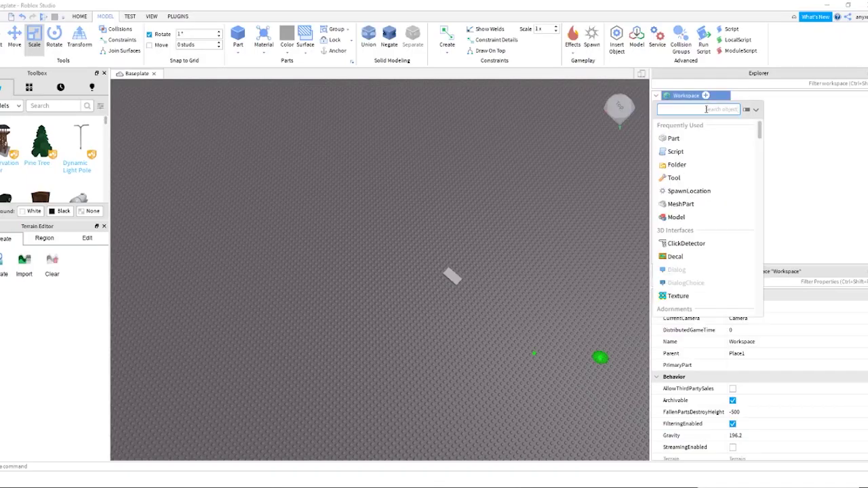
click(680, 203)
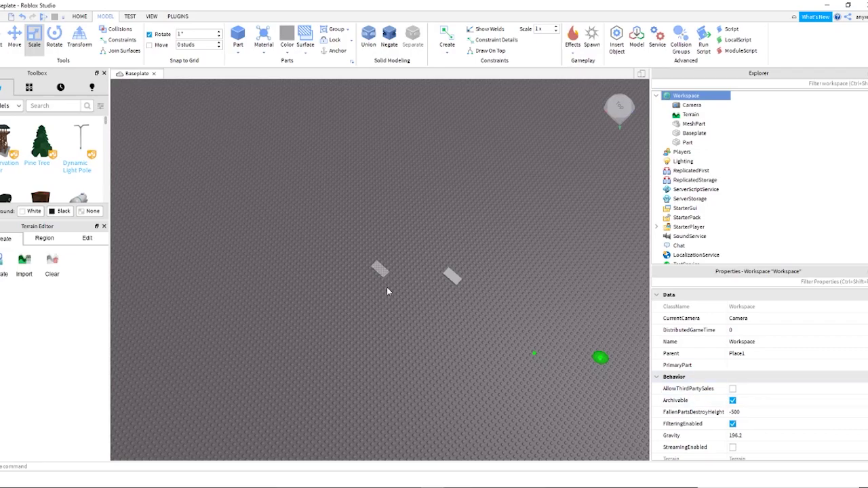
click(377, 268)
click(865, 353)
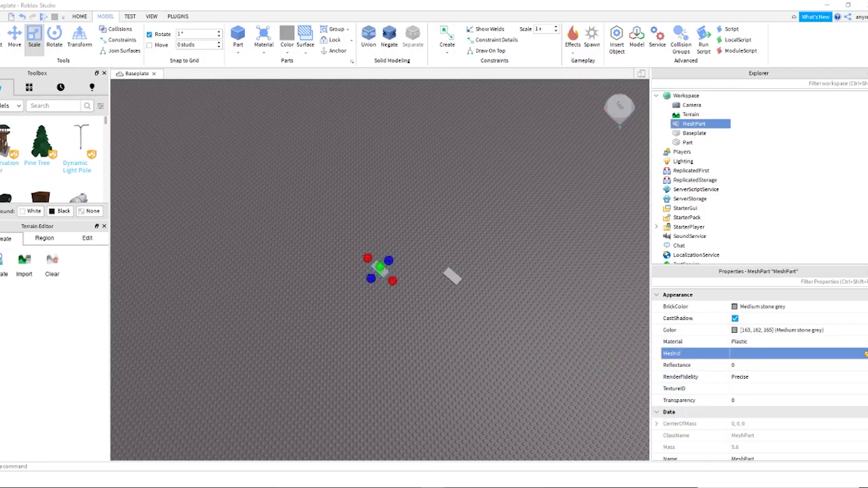
double_click(319, 243)
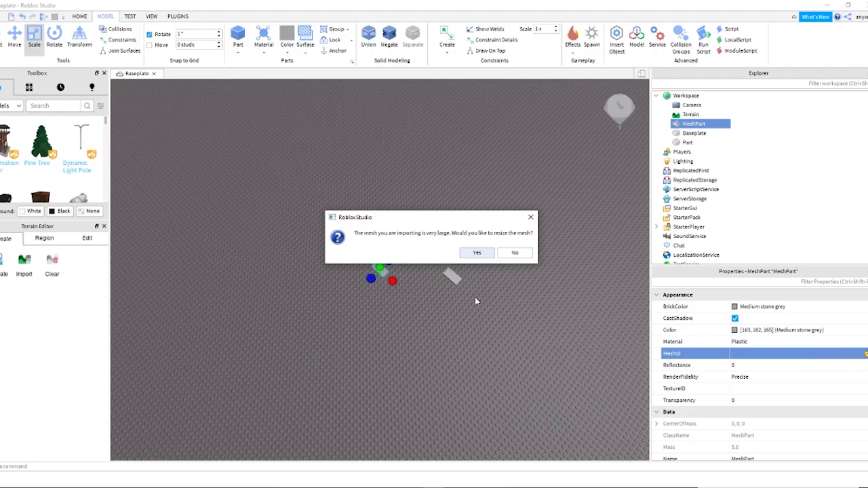
click(470, 255)
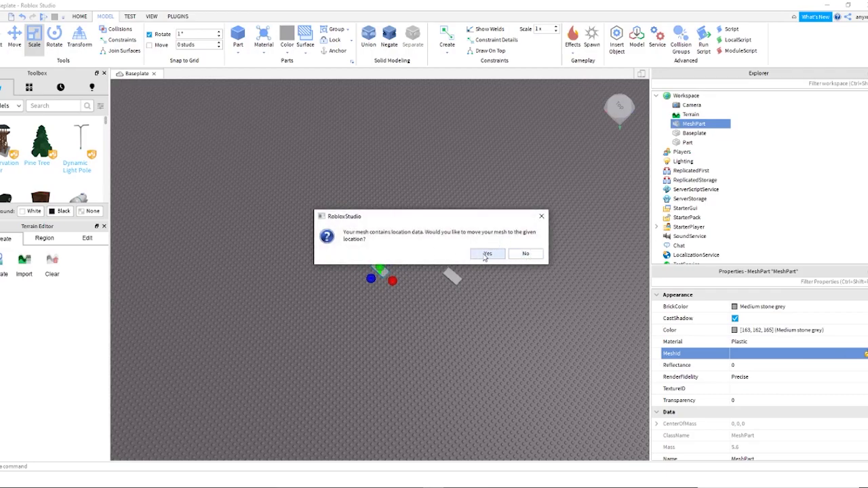
click(487, 254)
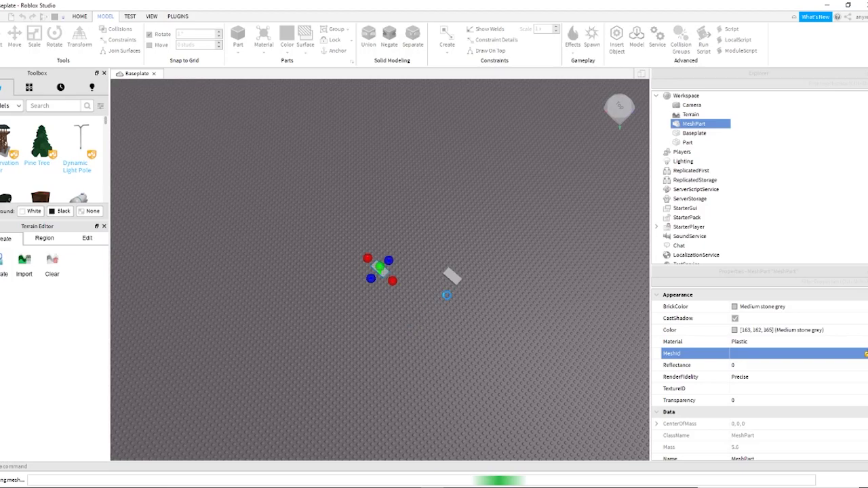
- Scale the imported text mesh down in width and height
scroll(447, 295, up, 5)
right_drag(447, 295, 523, 259)
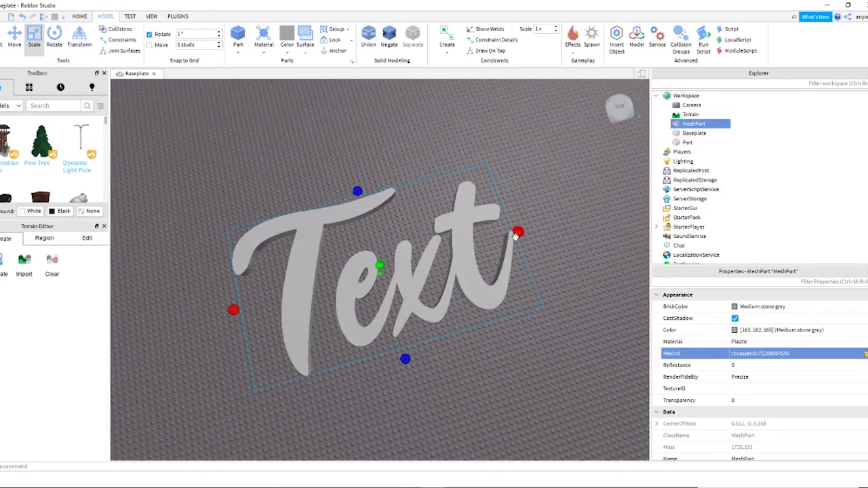
drag(517, 234, 424, 256)
drag(312, 204, 314, 245)
- Examine the text mesh's letters and side faces up close from several angles
right_drag(418, 244, 418, 245)
scroll(418, 245, up, 5)
scroll(418, 245, down, 5)
scroll(417, 245, up, 5)
key(e)
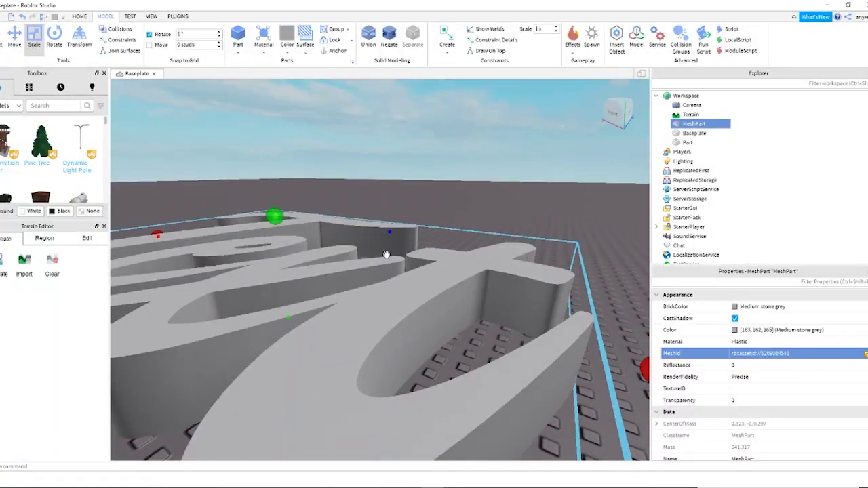
key(a)
right_drag(370, 258, 370, 258)
key(e)
scroll(370, 259, down, 5)
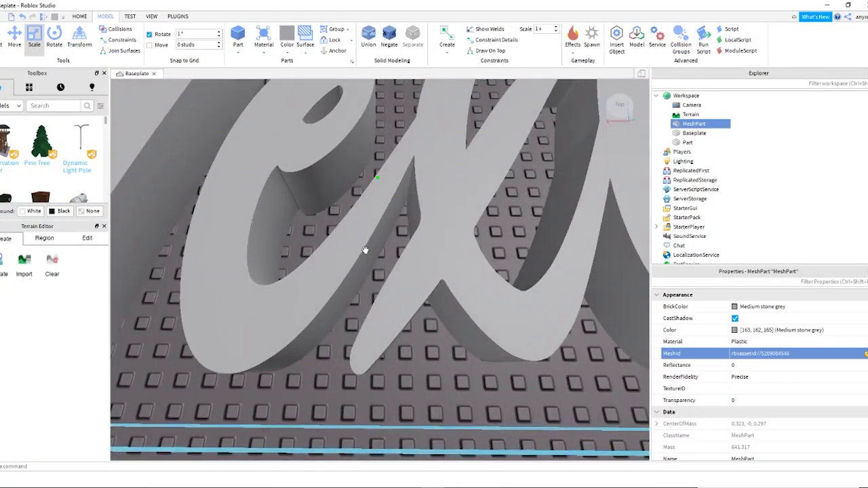
key(e)
key(w)
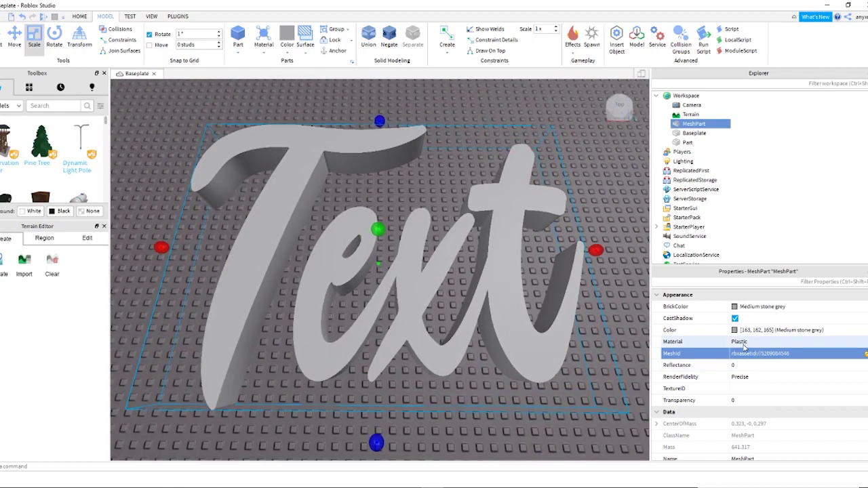
- Look through the materials available for the text mesh
click(745, 342)
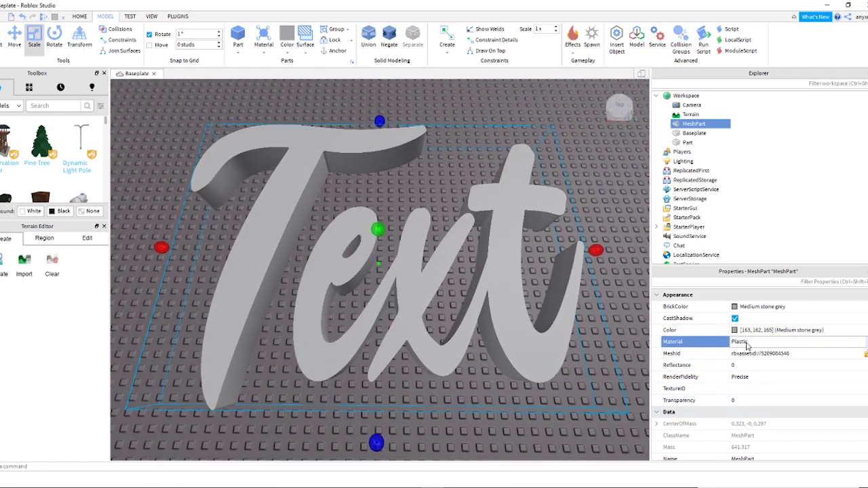
click(749, 345)
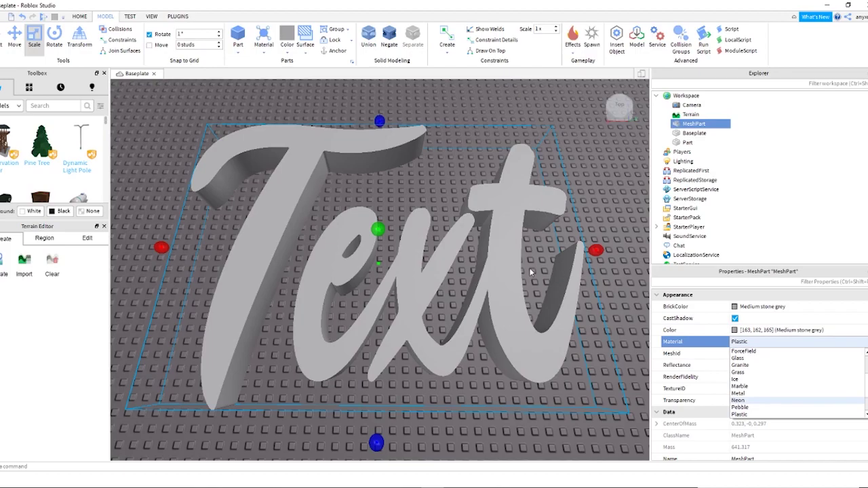
click(563, 117)
- Duplicate the text mesh
scroll(538, 166, down, 2)
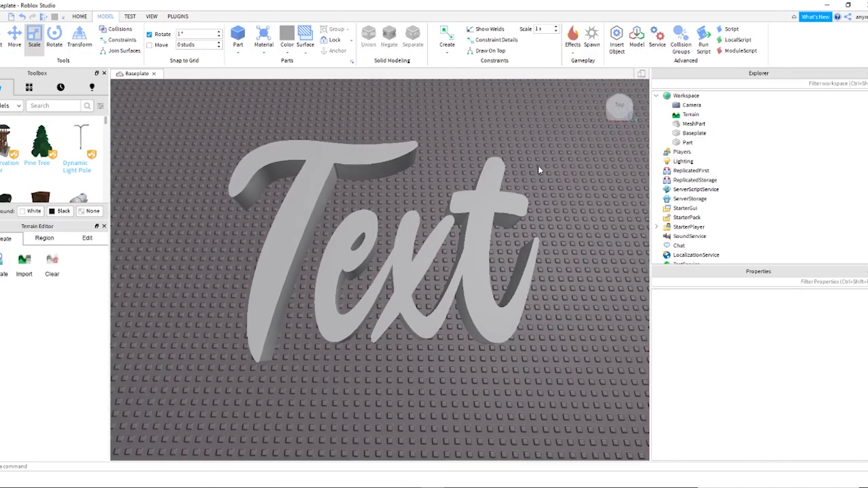
click(493, 230)
key(ctrl+d)
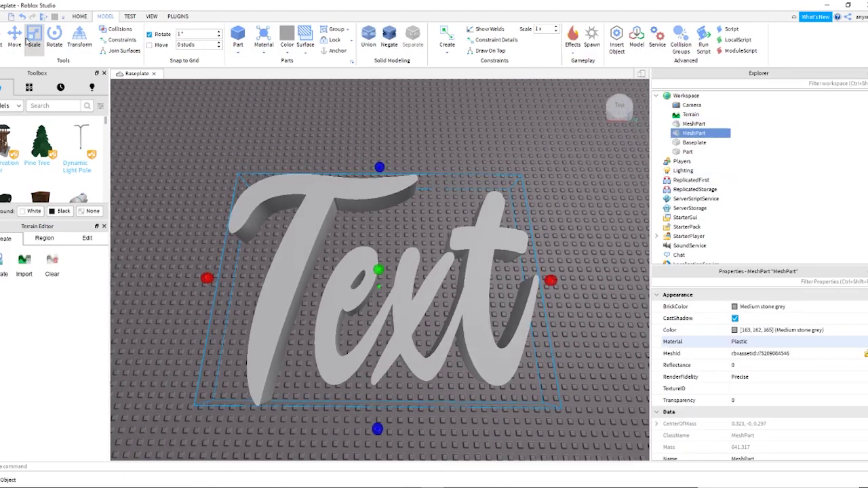
click(21, 37)
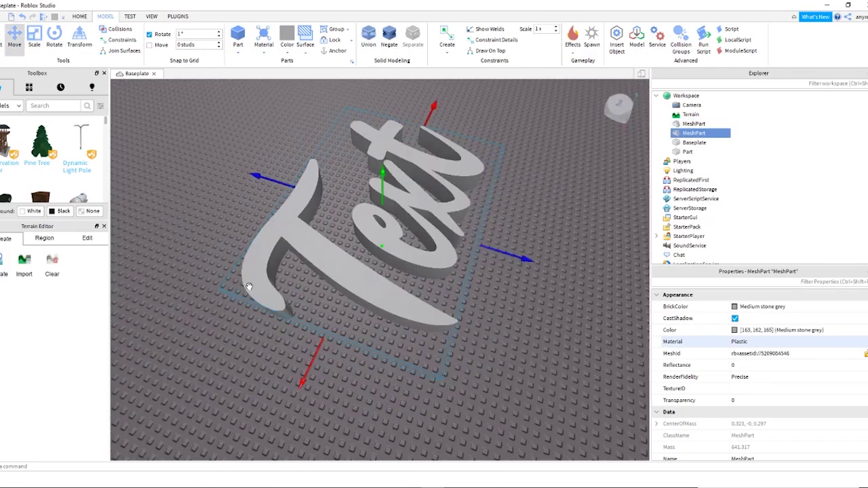
- Scale the duplicate text mesh down in width, height and thickness so it is smaller than the original
right_drag(249, 287, 374, 211)
scroll(375, 211, down, 2)
key(ctrl+3)
scroll(374, 211, up, 2)
drag(335, 140, 336, 160)
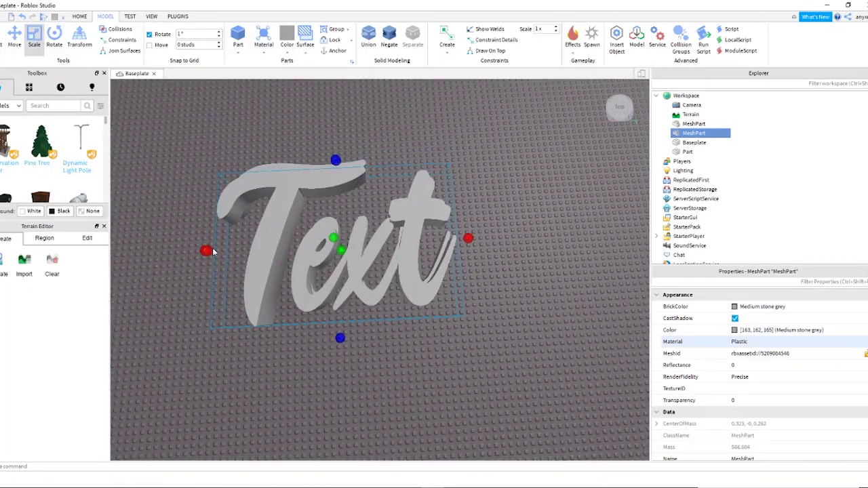
drag(208, 250, 225, 249)
drag(468, 238, 457, 238)
right_drag(457, 238, 413, 176)
scroll(414, 176, up, 2)
drag(419, 108, 418, 170)
right_drag(417, 170, 516, 211)
scroll(516, 204, up, 2)
- Set the original text mesh's material to Neon
click(693, 124)
click(748, 342)
click(744, 400)
- Give the duplicate text mesh the Wood material and a brown color
click(711, 134)
click(745, 341)
click(739, 407)
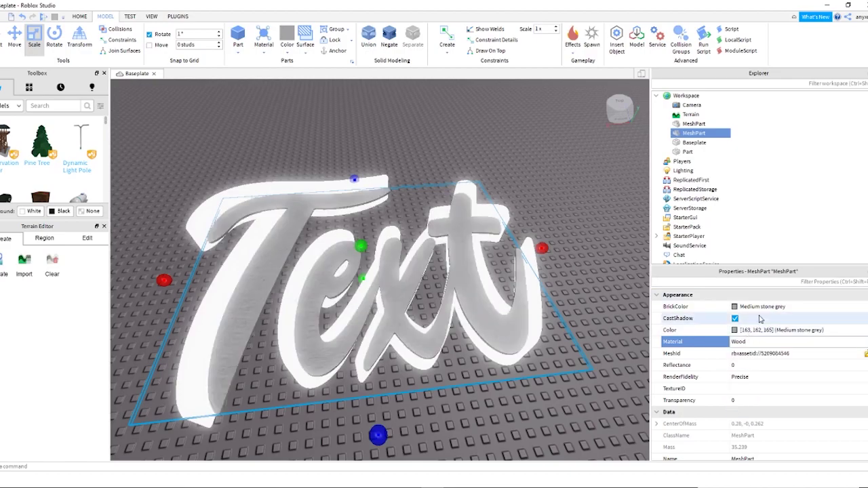
click(734, 330)
click(759, 261)
- Stretch the brown text mesh slightly outward at both sides and along its upper edge
right_drag(551, 285, 563, 278)
scroll(549, 283, down, 3)
drag(278, 237, 262, 237)
drag(389, 142, 389, 133)
drag(528, 217, 534, 217)
right_drag(570, 183, 576, 164)
scroll(576, 165, up, 1)
- Group the two text meshes into a model and rotate it up from the baseplate
ctrl+click(689, 124)
key(ctrl+g)
click(54, 37)
right_drag(355, 176, 356, 146)
drag(365, 188, 415, 151)
right_drag(415, 151, 415, 129)
scroll(415, 129, down, 2)
- Move the text model up so it floats above the baseplate
click(14, 38)
right_drag(538, 173, 407, 173)
drag(392, 271, 345, 251)
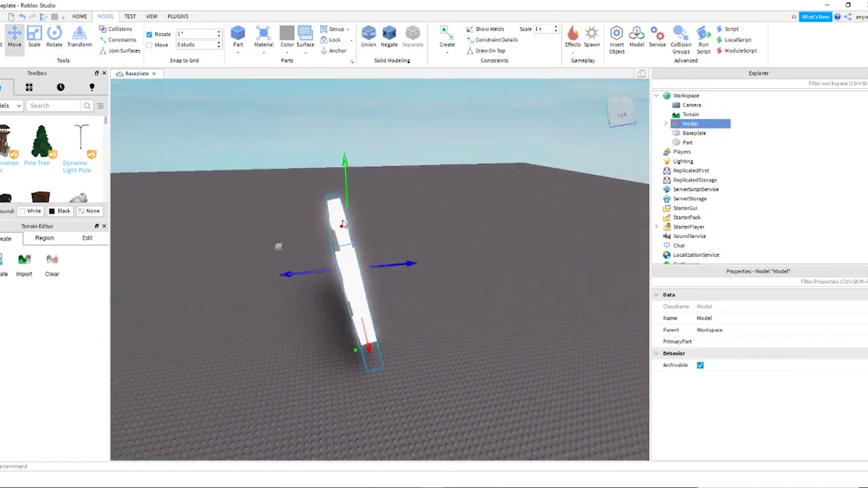
- Correct the text model's tilt by rotating it to stand upright, and deselect it
click(55, 38)
mouse_move(234, 279)
mouse_down()
mouse_move(231, 258)
mouse_move(228, 264)
mouse_up()
right_drag(228, 299, 252, 339)
click(516, 344)
- View the finished wood and neon text model from different distances and positions
scroll(516, 343, down, 2)
scroll(515, 343, up, 4)
scroll(515, 343, down, 4)
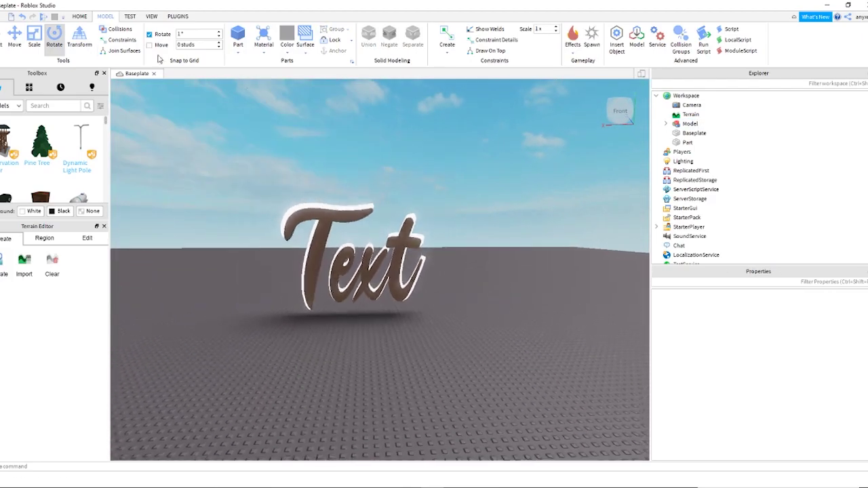
key(s)
key(a)
key(w)
key(d)
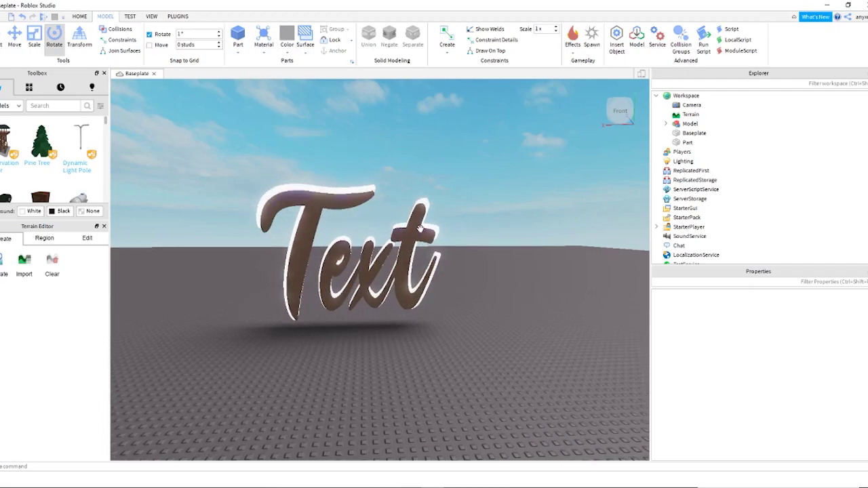
- Inspect the text model up close from behind and from the front, and bring up the installed plugins
scroll(419, 227, up, 8)
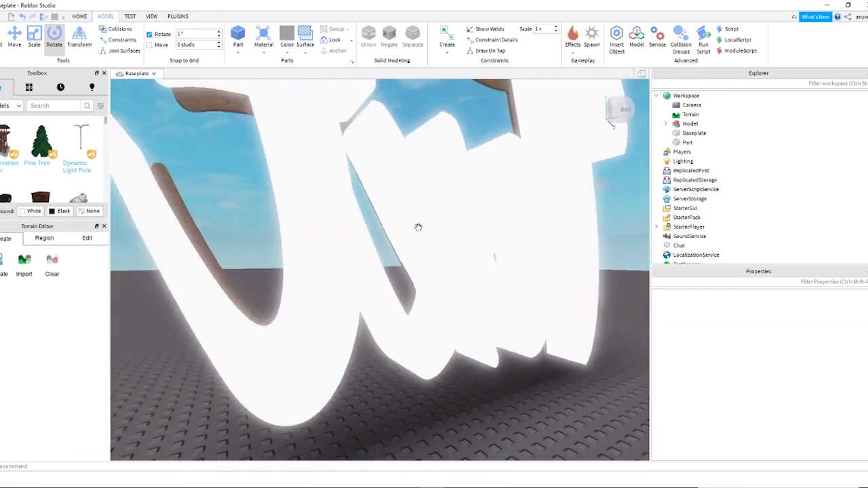
right_drag(418, 227, 418, 227)
key(s)
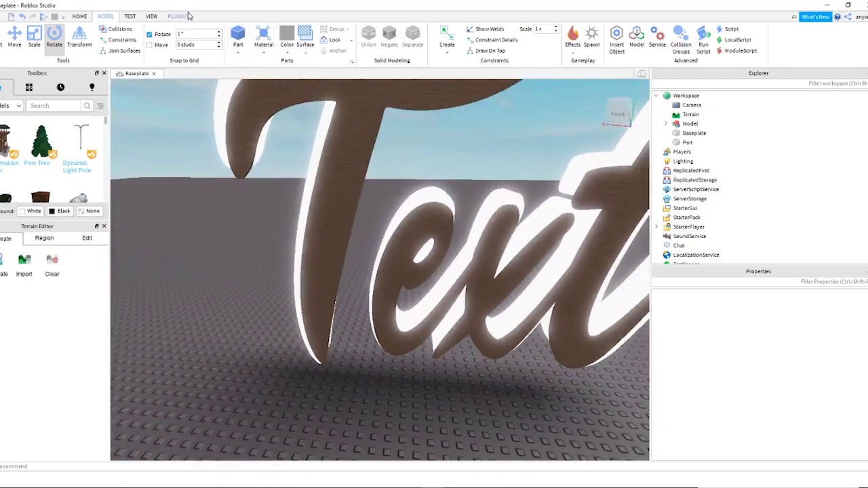
click(182, 16)
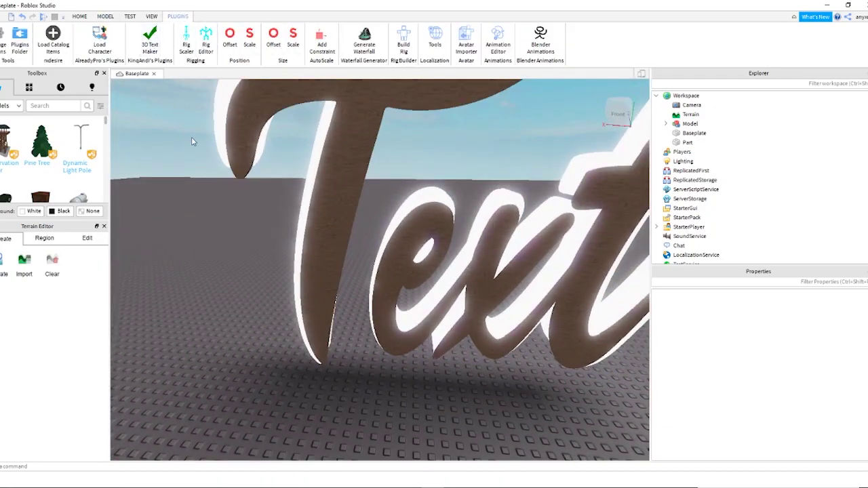
- Look over the whole text model from farther away, from above and from a low front angle
scroll(203, 154, down, 5)
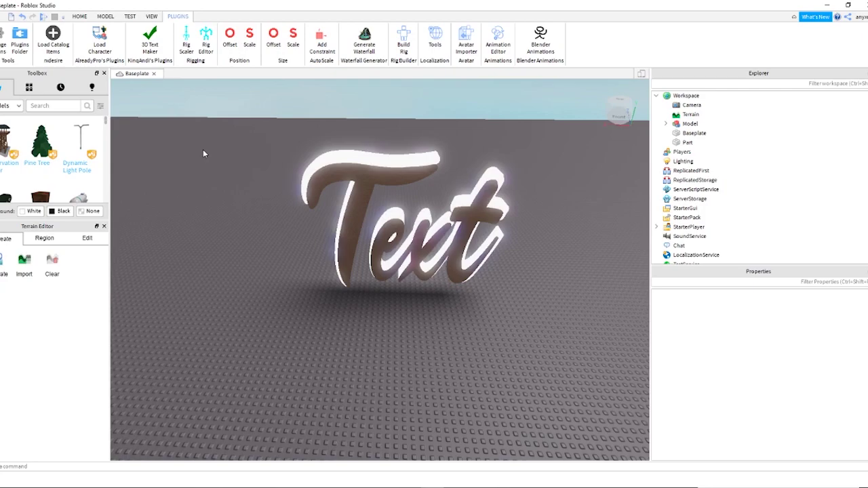
scroll(399, 191, down, 3)
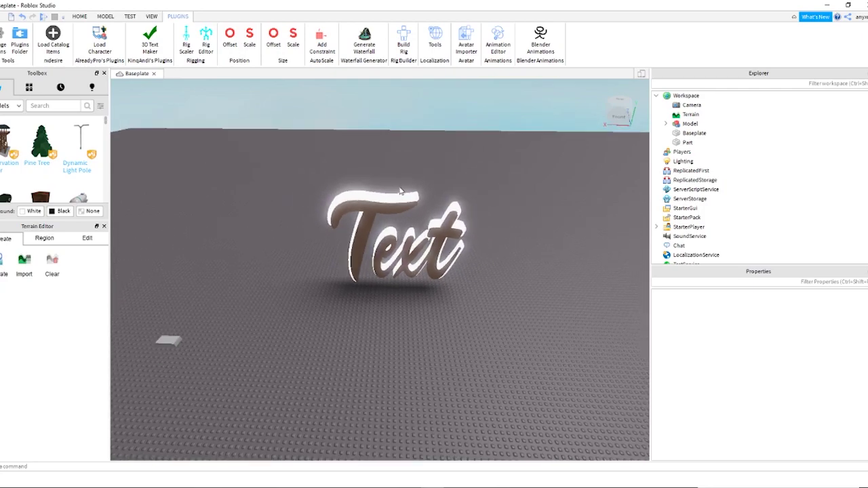
scroll(400, 192, up, 2)
right_drag(399, 191, 454, 102)
scroll(399, 191, up, 3)
scroll(399, 187, down, 5)
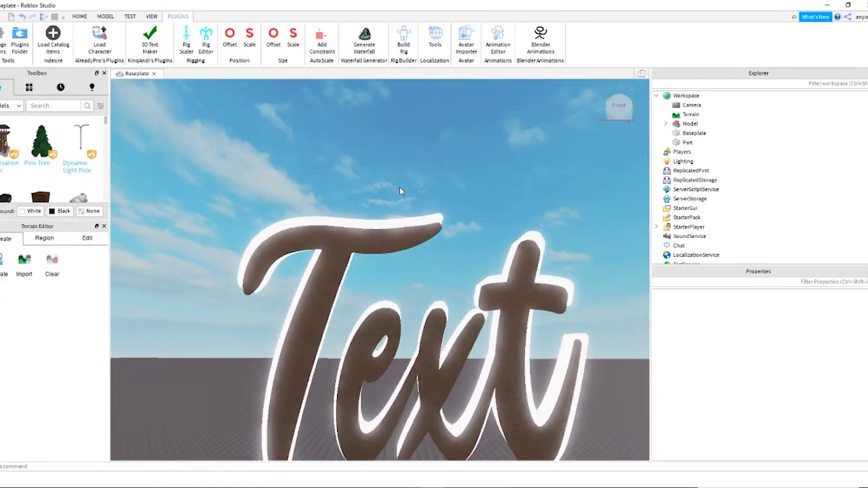